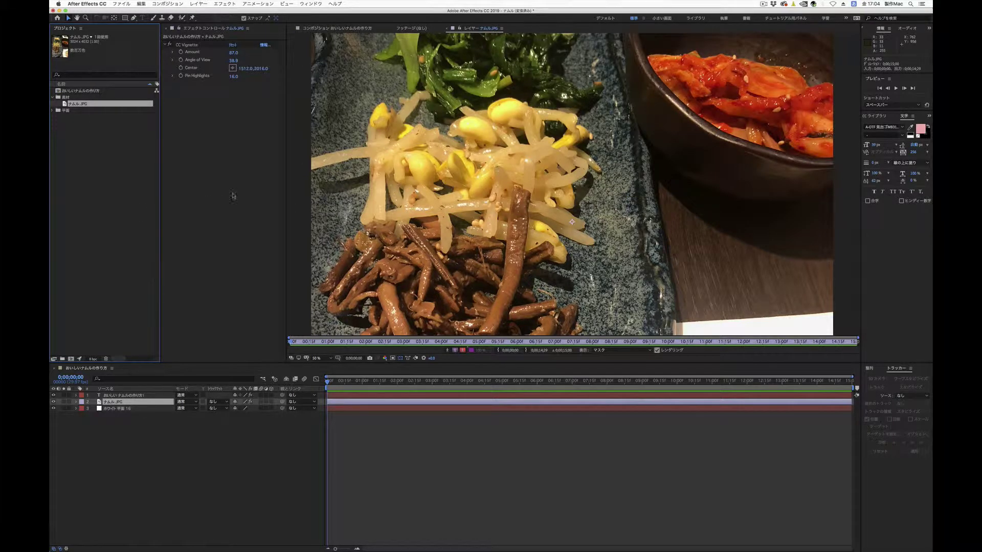
Zoom the Layer viewer from 50% to 25% so the whole namul photo fits.
key(comma)
key(comma)
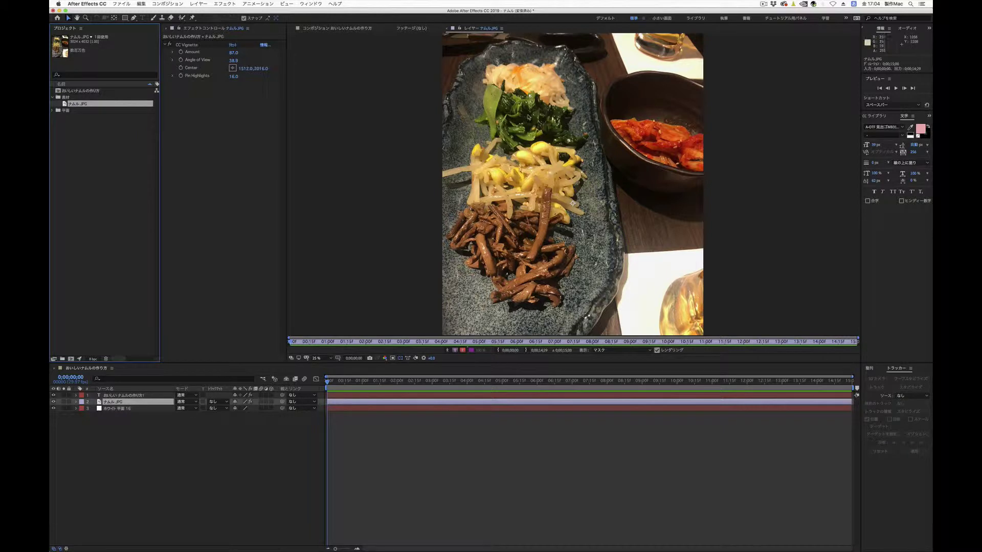
Show the おいしいナムルの作り方 composition in the viewer instead of the photo layer.
click(328, 29)
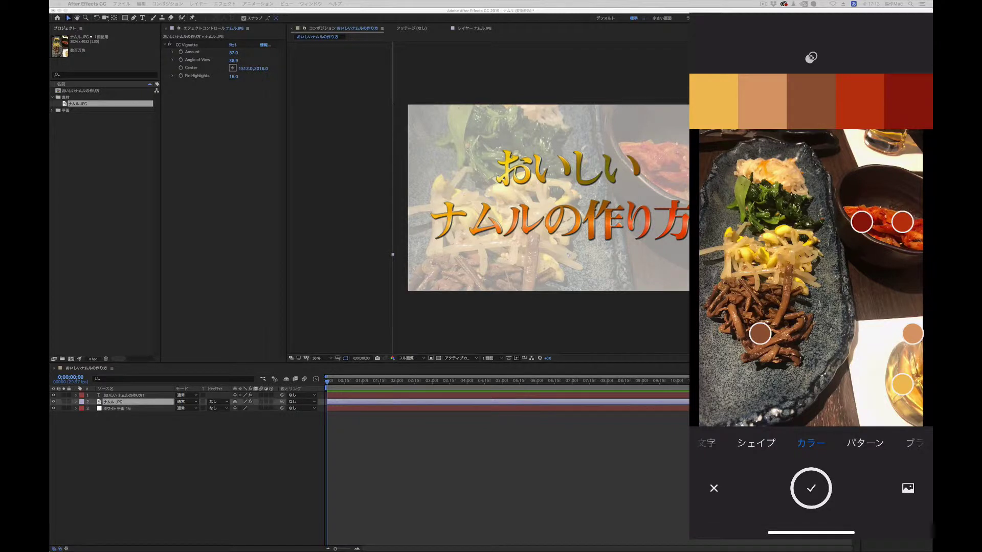
Sample the sprouts' yellow, the kimchi's orange and brown, and the noodles' pale peach, then open the palette for editing.
mouse_move(913, 333)
mouse_down()
mouse_move(778, 282)
mouse_move(787, 287)
mouse_move(772, 263)
mouse_up()
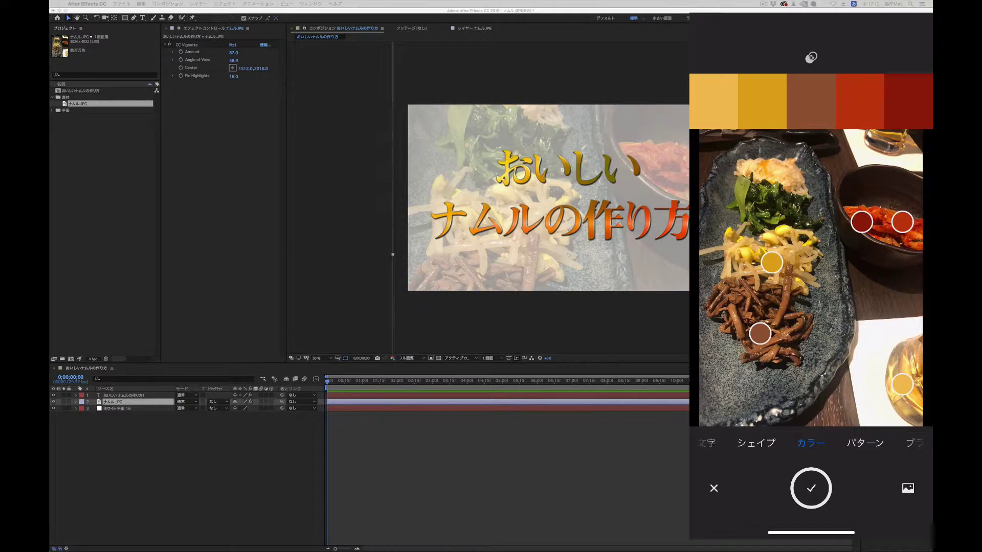
mouse_move(902, 221)
mouse_down()
mouse_move(800, 188)
mouse_move(772, 199)
mouse_up()
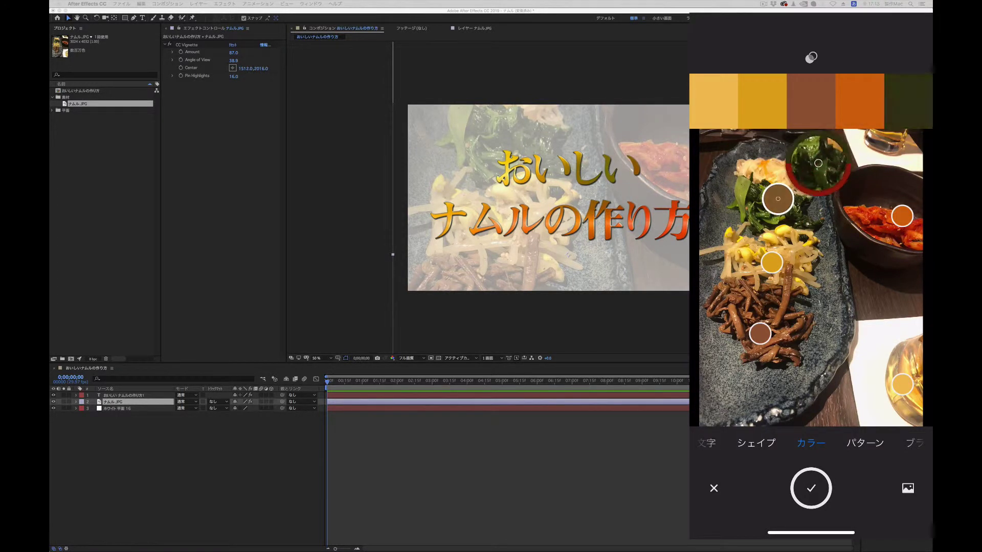
mouse_move(902, 384)
mouse_down()
mouse_move(782, 178)
mouse_move(788, 211)
mouse_up()
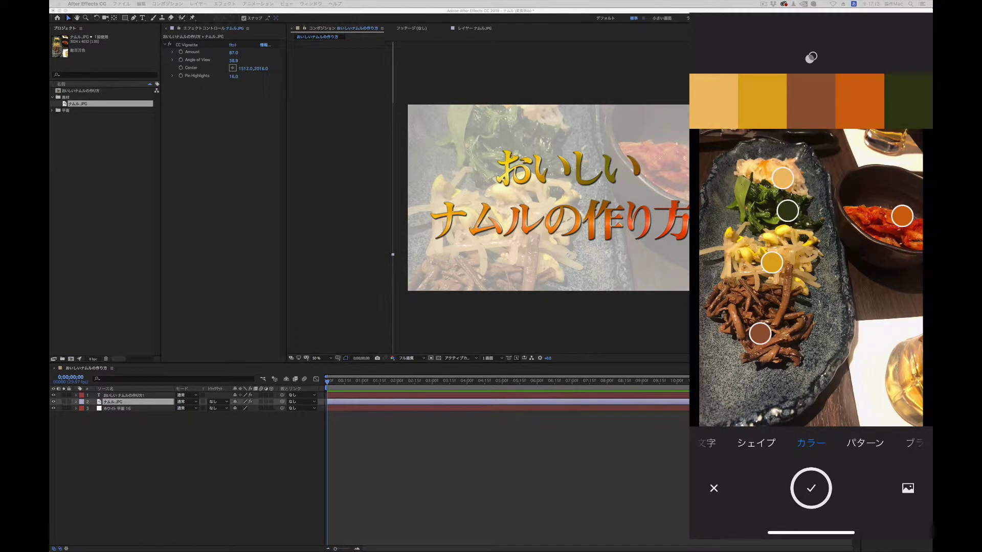
click(812, 488)
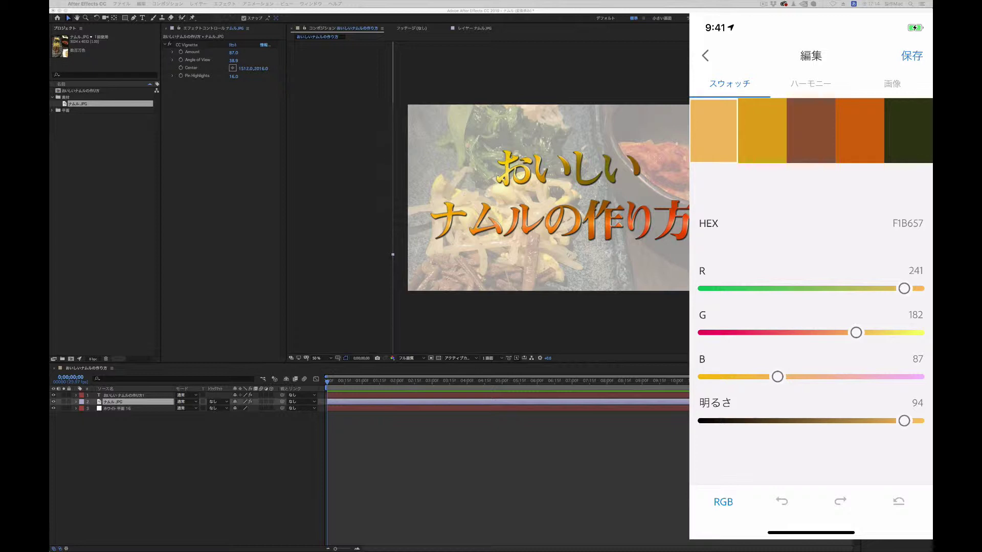
Lower the first swatch's red to 234 (EAB657) and save the colour theme.
drag(904, 288, 898, 289)
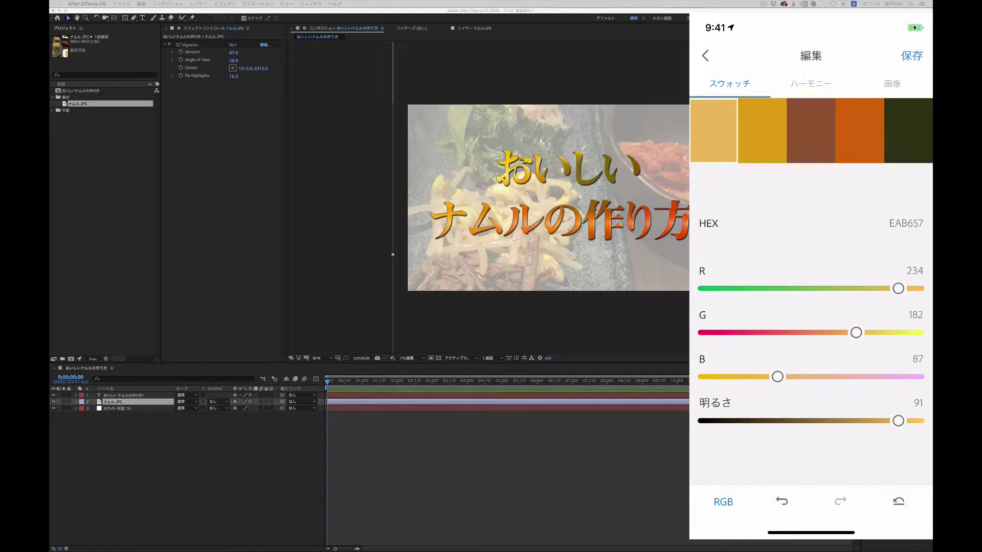
click(912, 55)
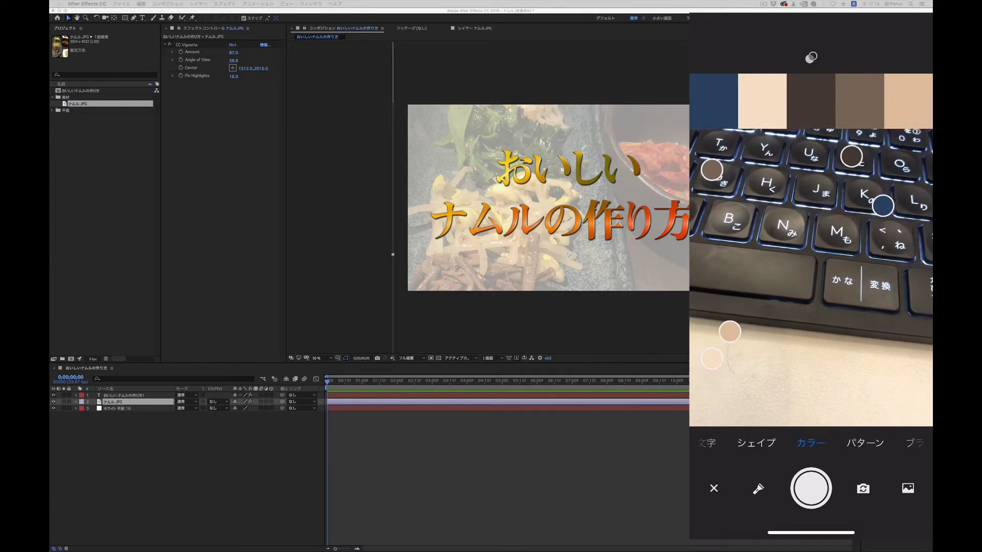
Open カラーテーマ 1 from My Library and rename it ナムル through its 名前の変更 option.
click(714, 488)
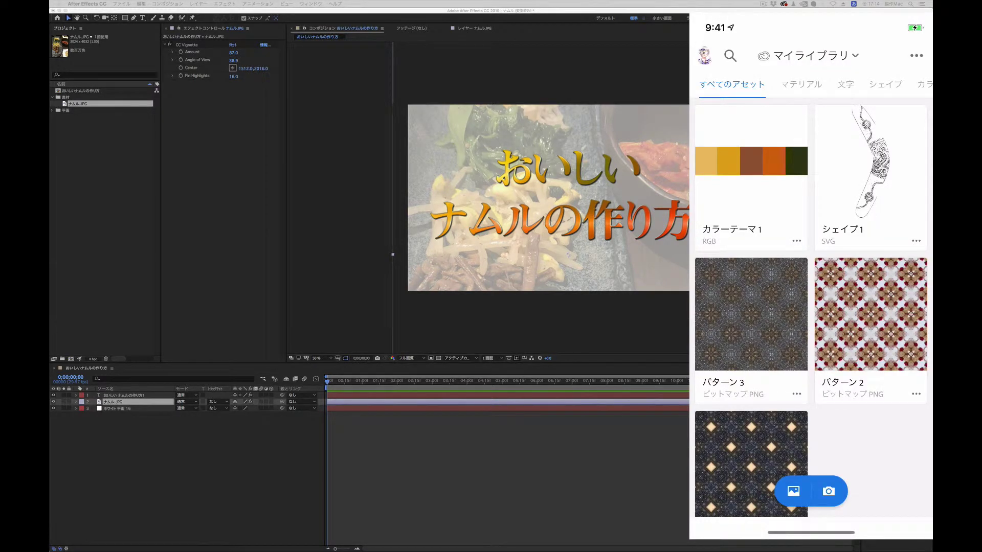
click(751, 195)
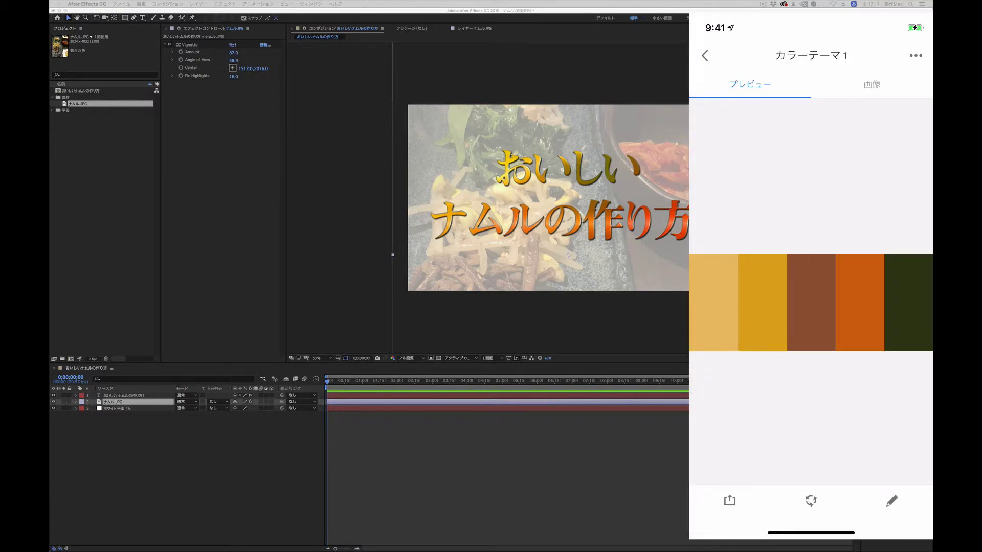
click(915, 55)
click(736, 412)
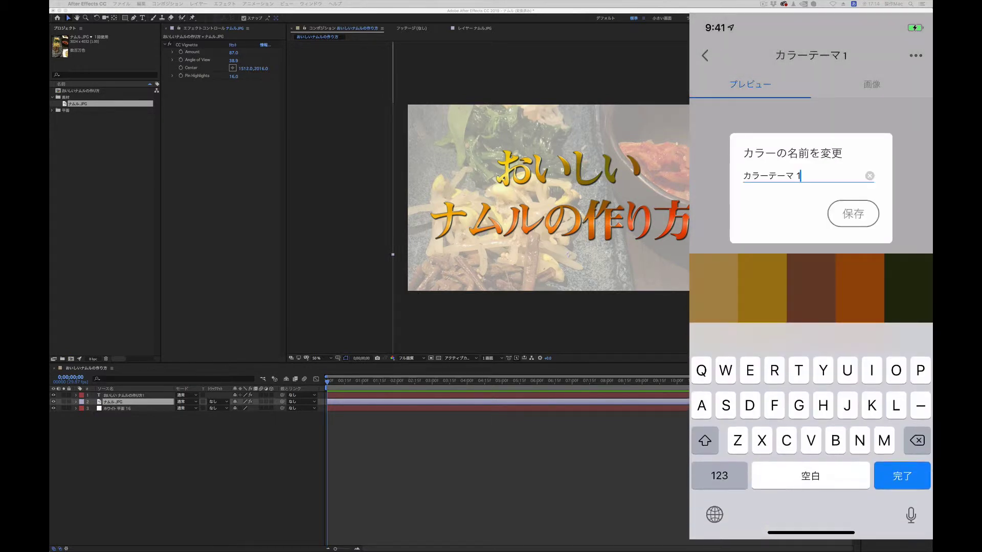
key(BackSpace)
key(BackSpace)
key(BackSpace)
key(BackSpace)
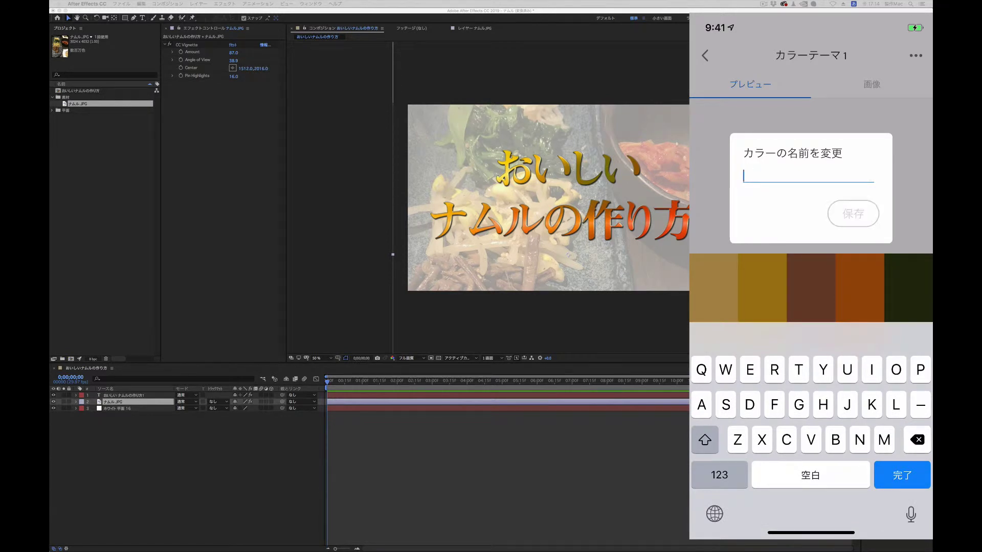
text(なむる)
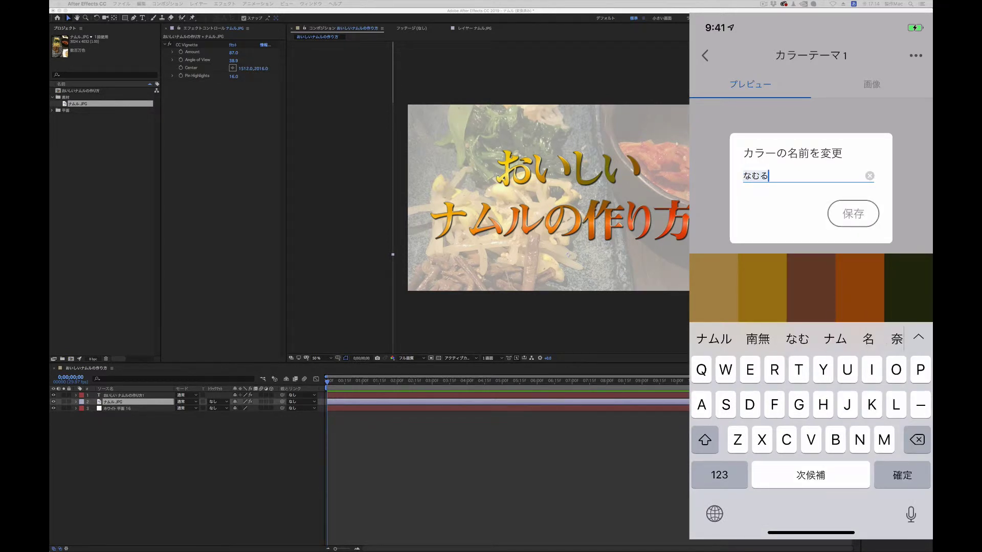
click(714, 339)
click(853, 214)
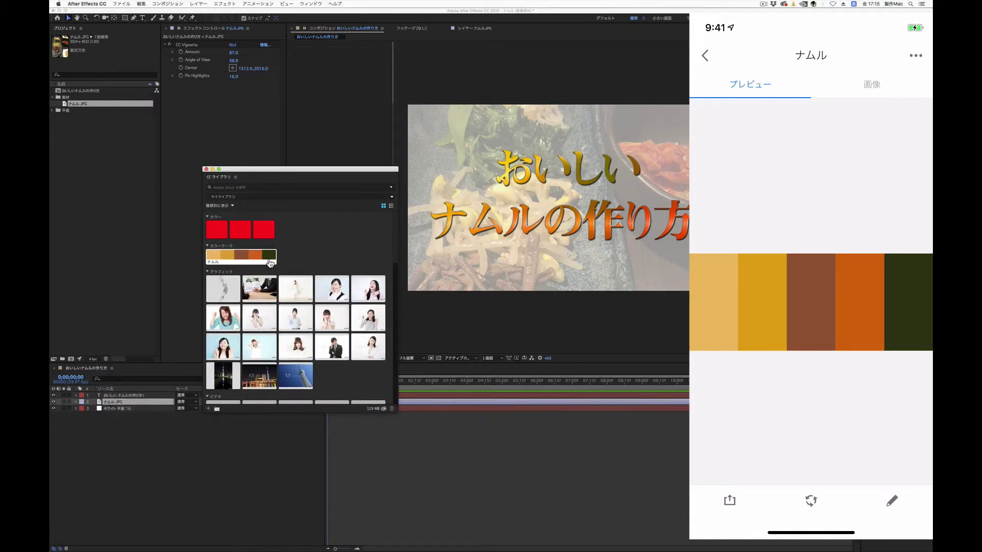
Open ナムル.JPG in the Layer panel next to the synced ナムル theme in CC Libraries.
double_click(117, 402)
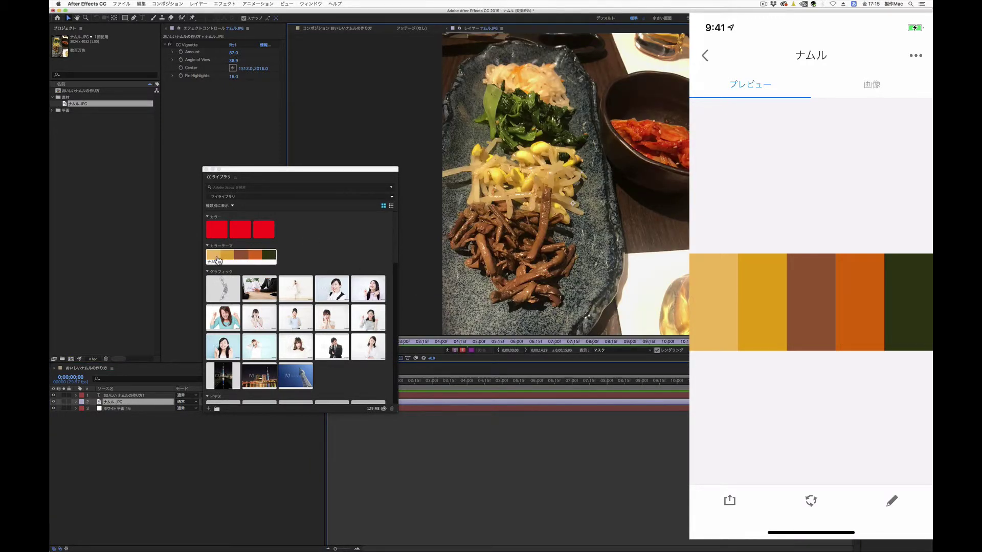
mouse_move(218, 259)
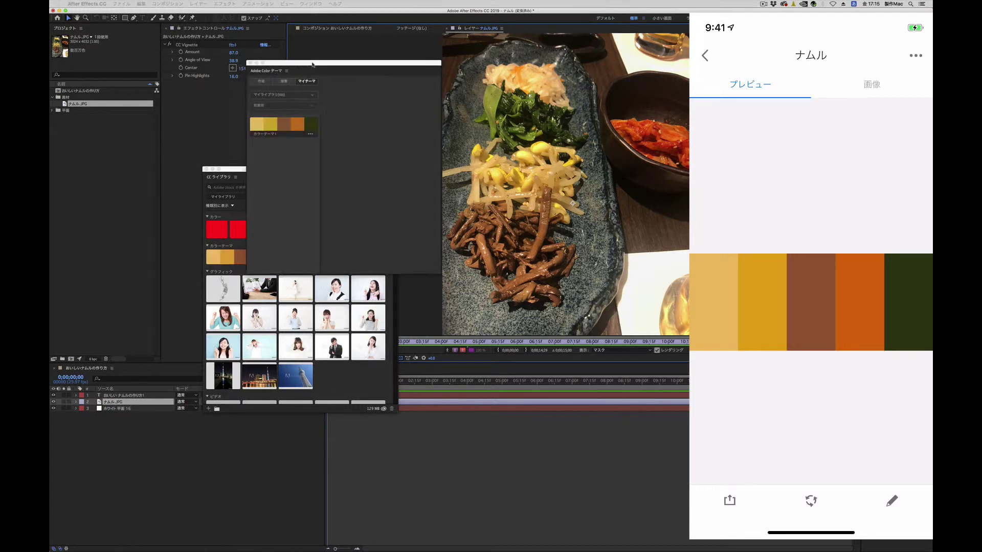
Open the Adobe Color テーマ extension from Window > Extensions to see ナムル under マイテーマ.
click(311, 4)
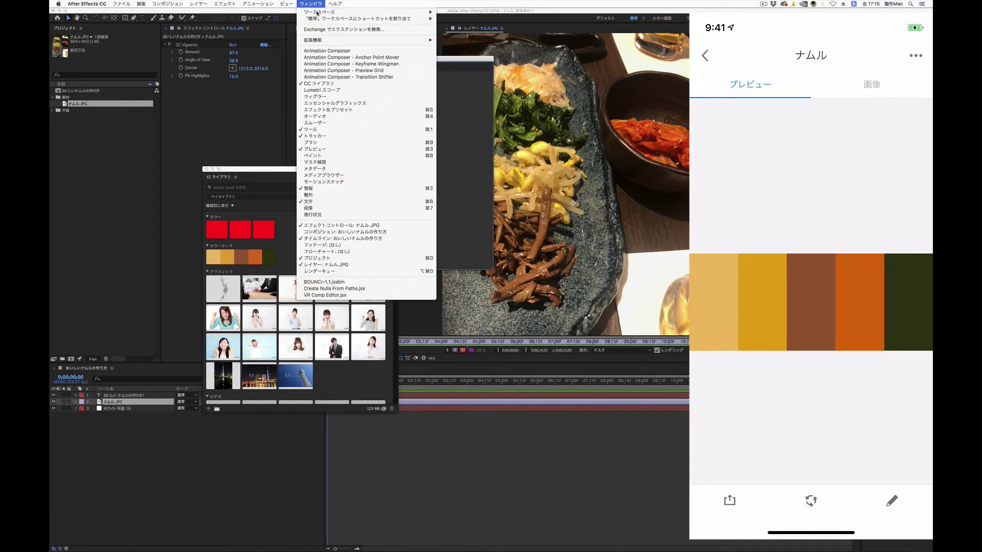
mouse_move(358, 40)
click(491, 47)
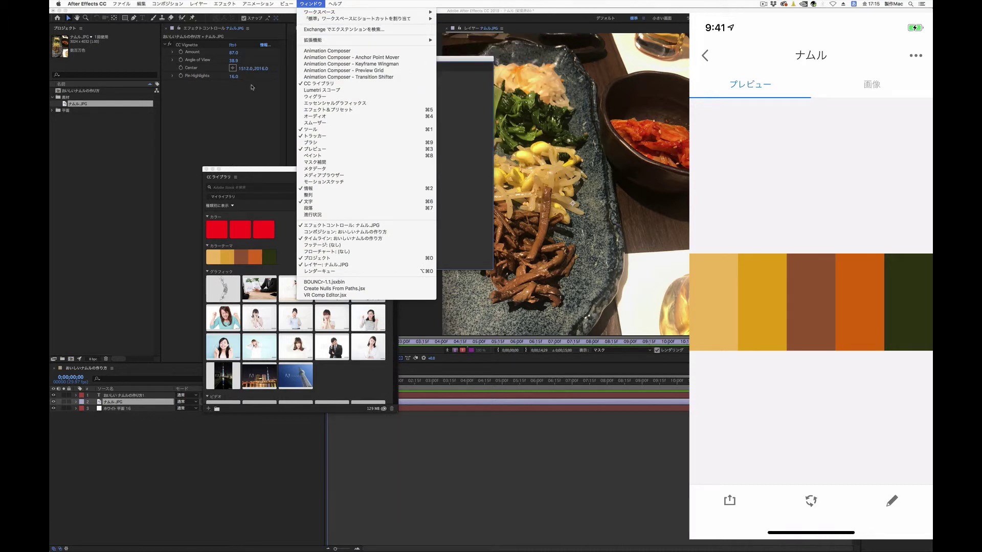